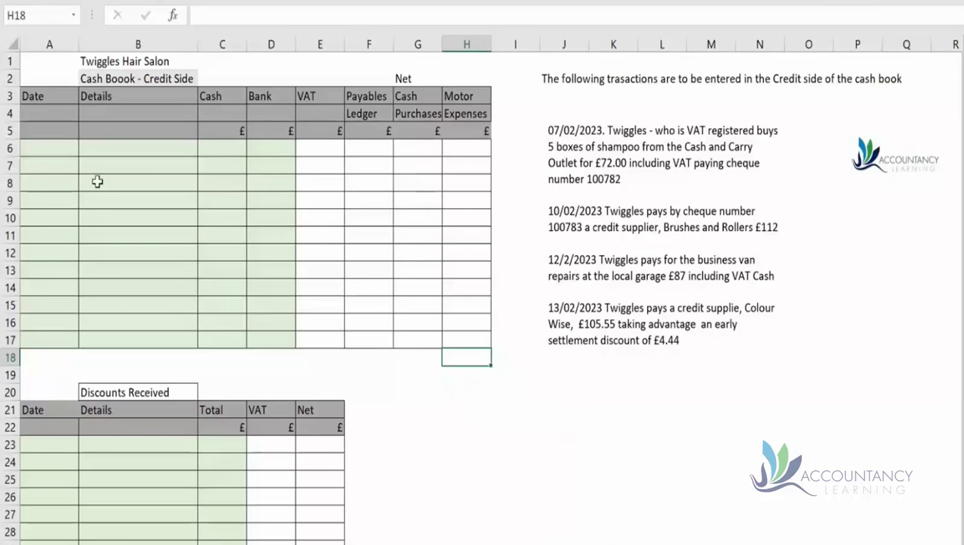
Enter row 6: 07/02/2023, Cash and Carry 100782, with 72 in the Bank column
click(61, 146)
text(07/0)
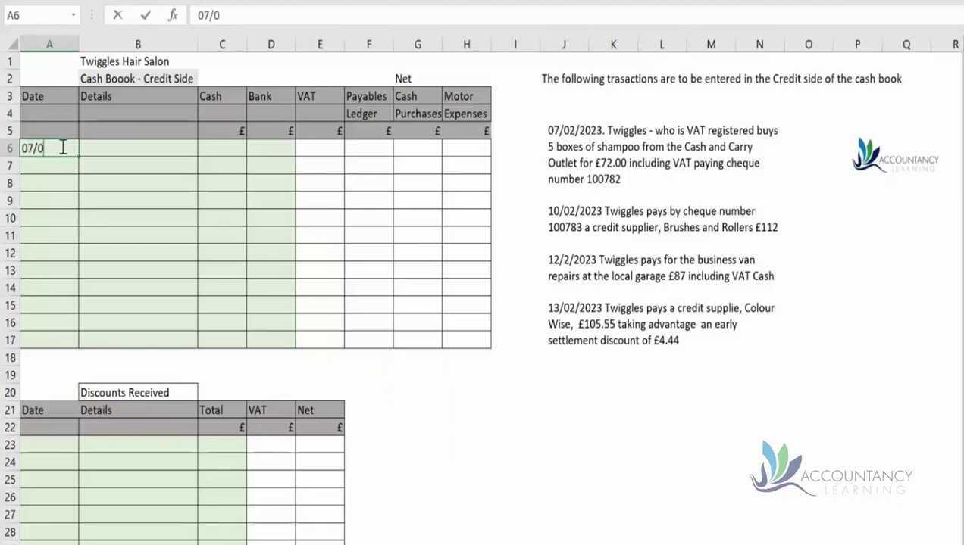
text(2/2023)
key(Tab)
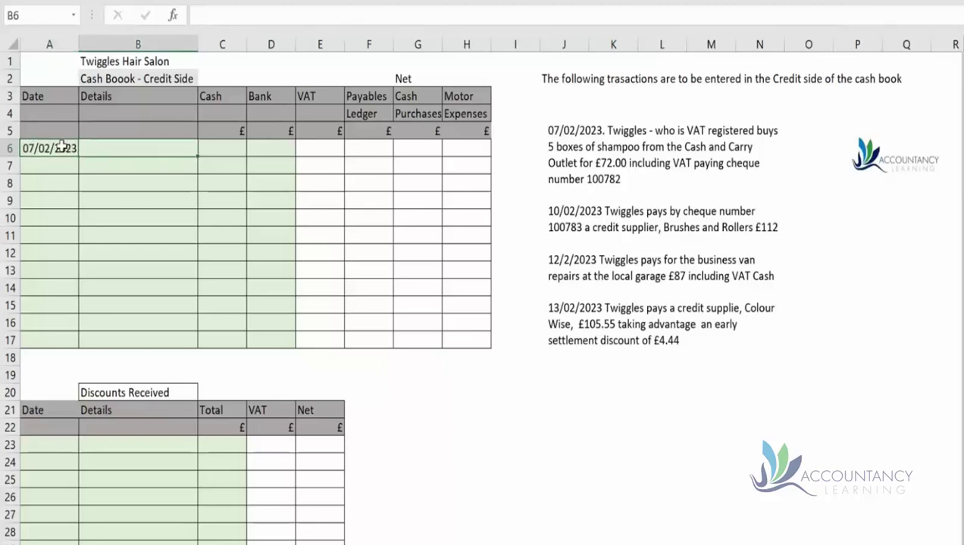
text(Cash an)
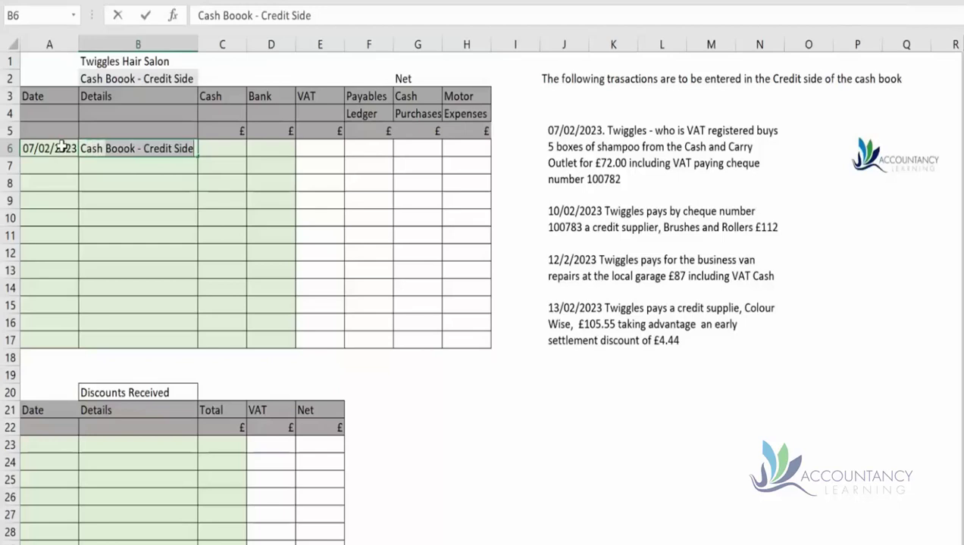
text(d C)
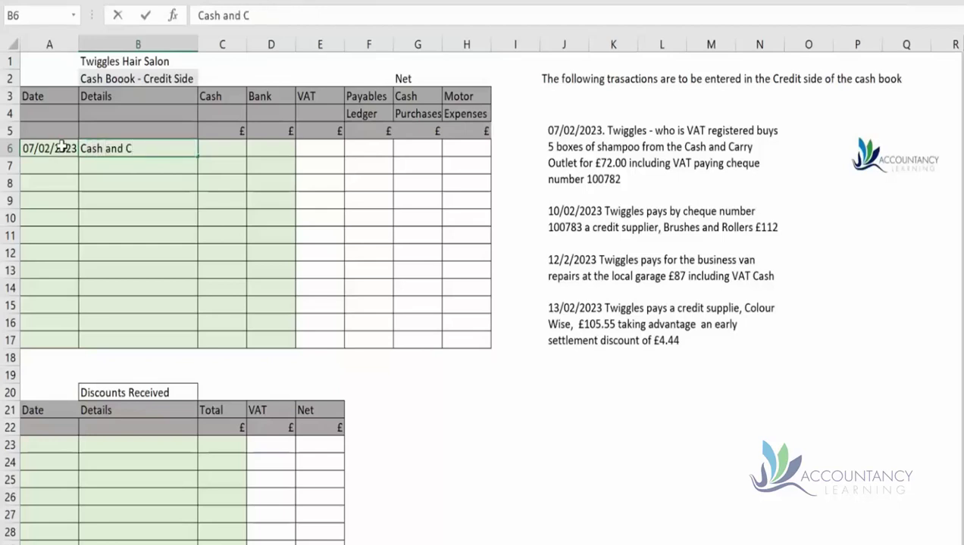
text(arry 100782)
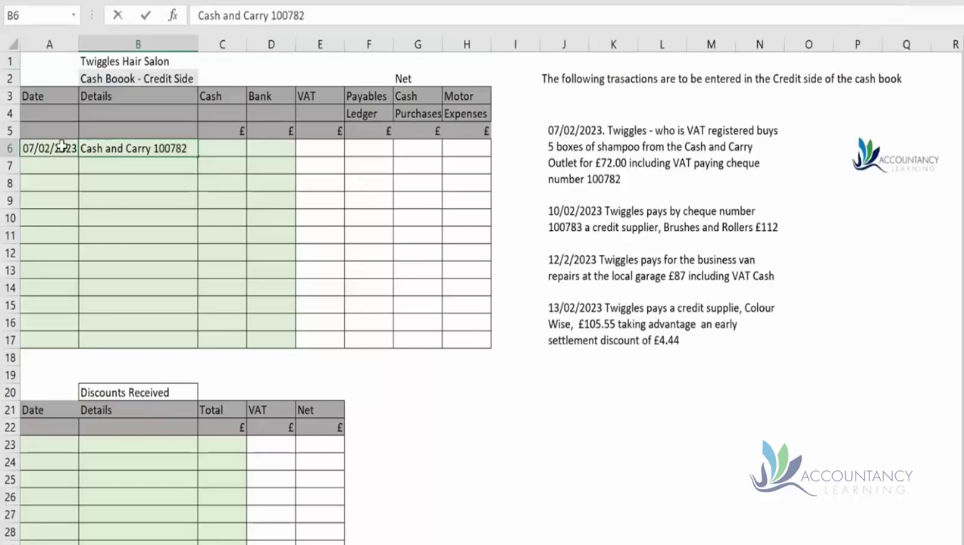
key(Tab)
key(Tab)
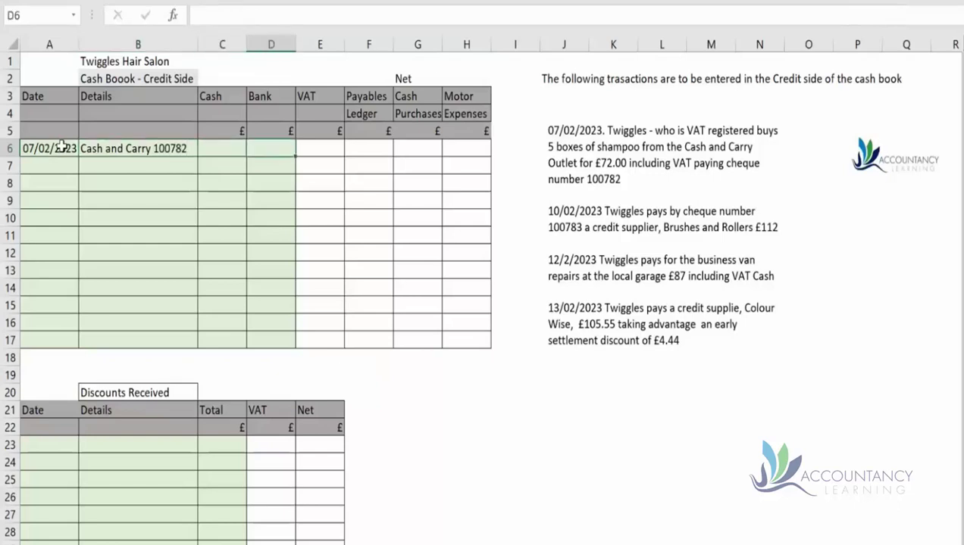
text(72)
key(Tab)
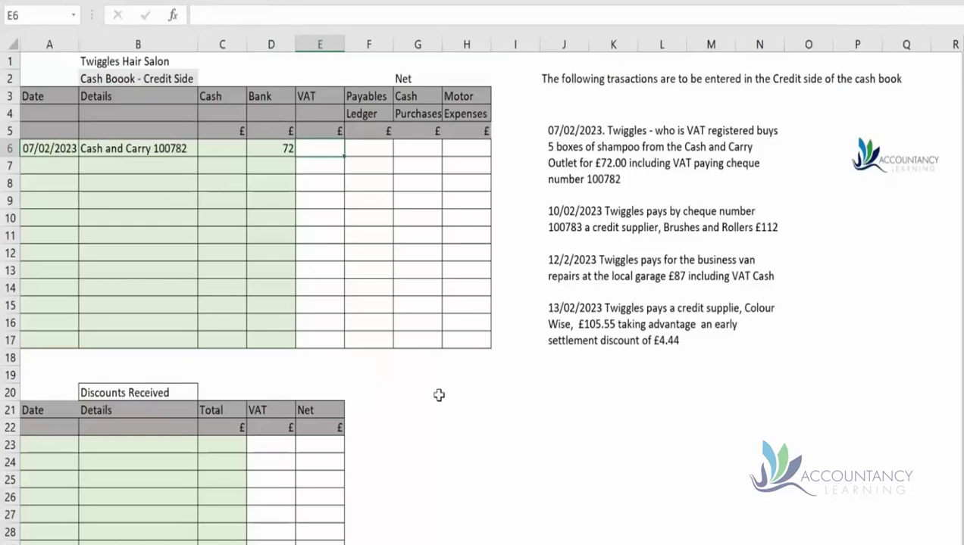
Add the working note 'Gross/1.2= Net' with the value £60 beside it
click(554, 411)
text(Gro)
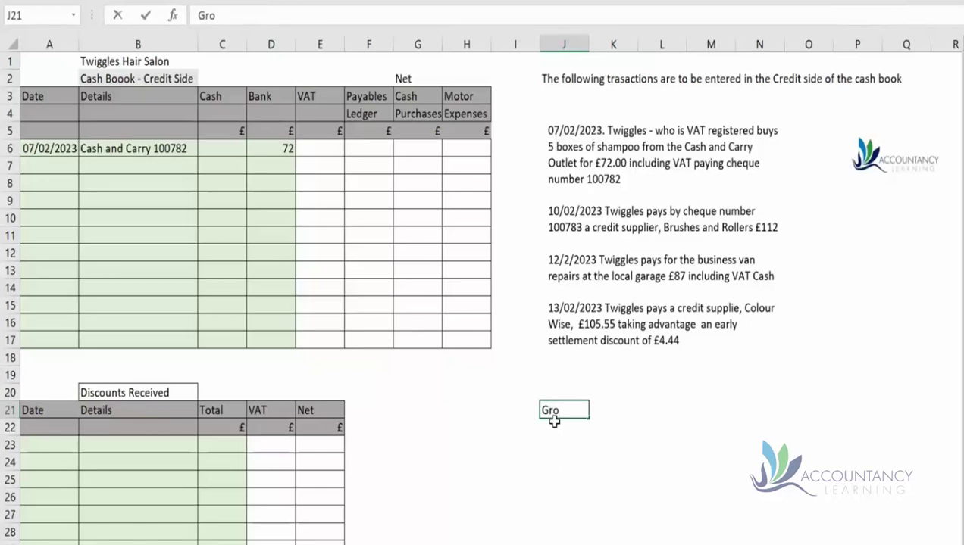
text(ss/1.2= Net)
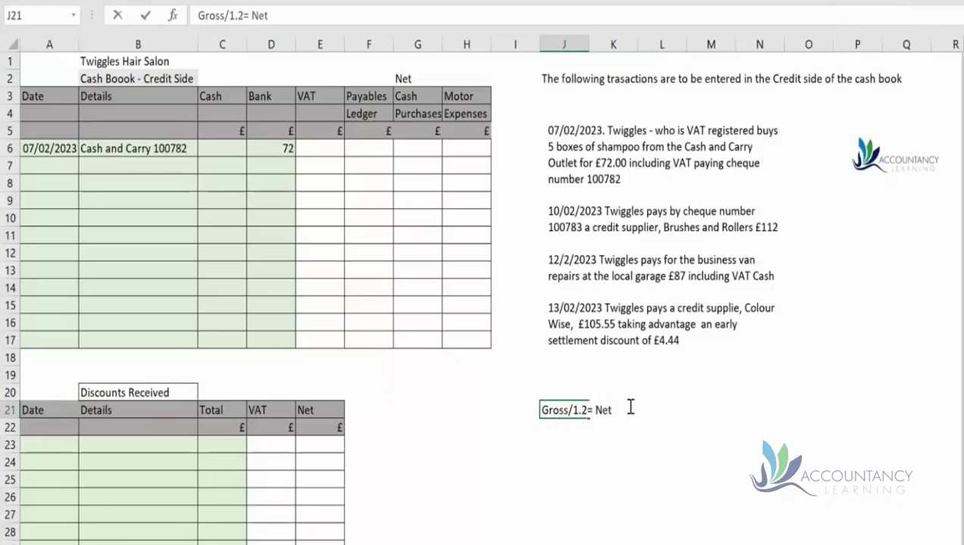
click(667, 412)
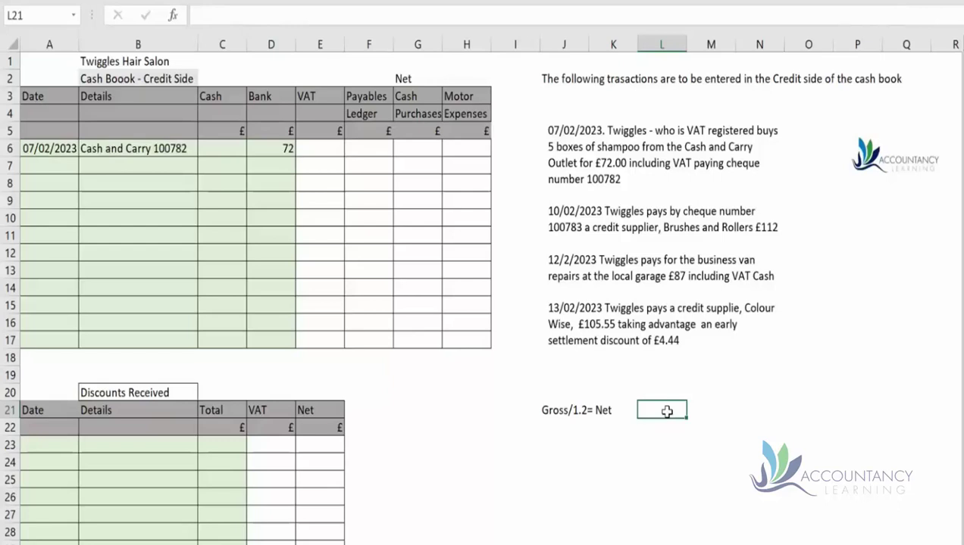
text(£60)
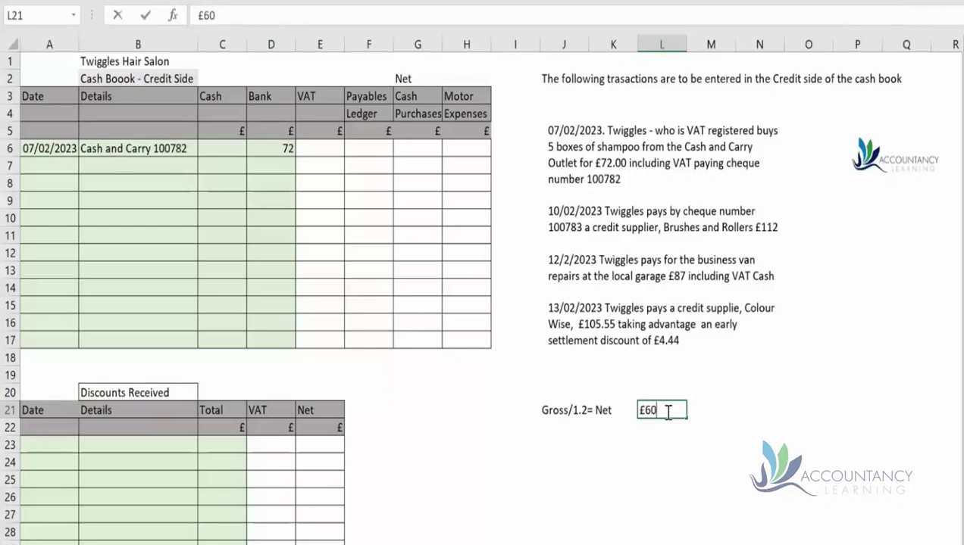
key(Return)
Add the label 'Vat 20% net' below it with the value £12
click(591, 426)
click(568, 428)
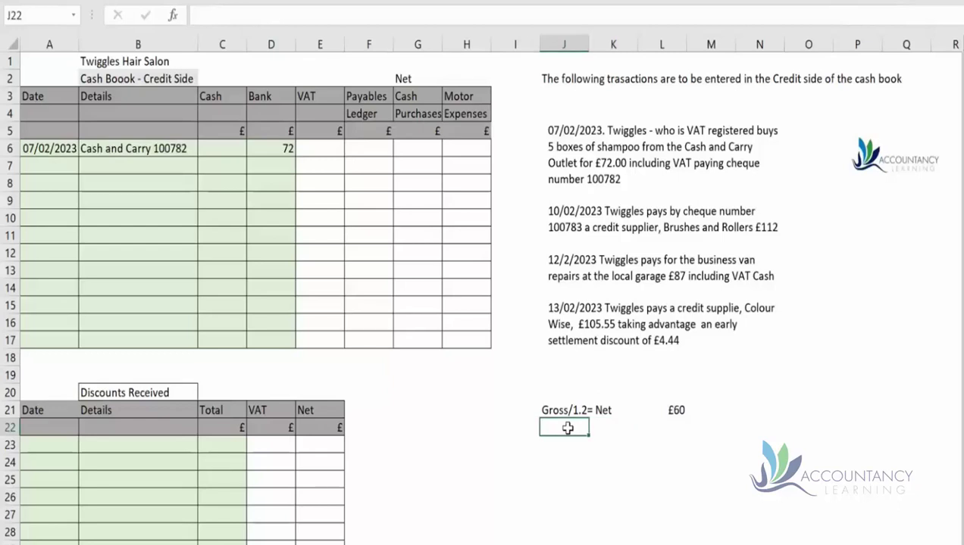
text(Vat)
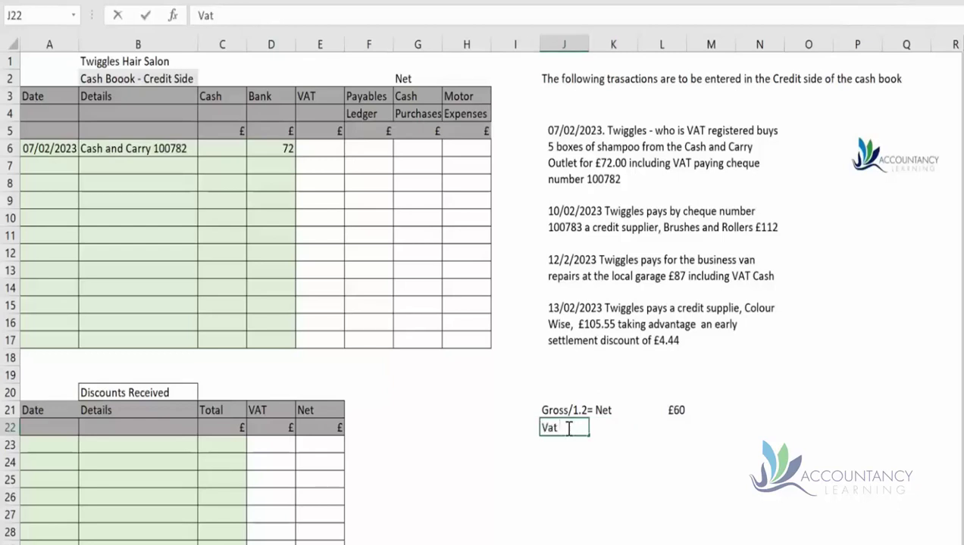
text( 20% net)
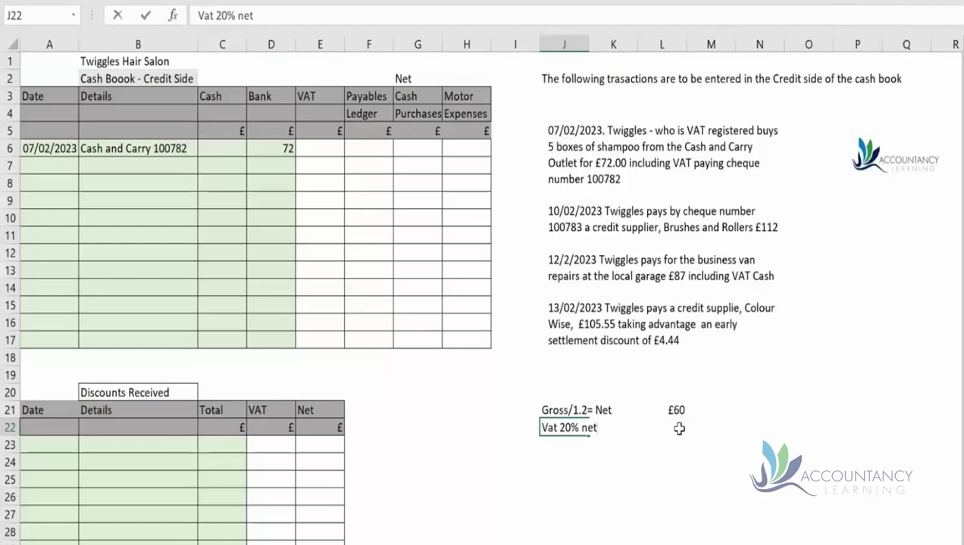
click(679, 429)
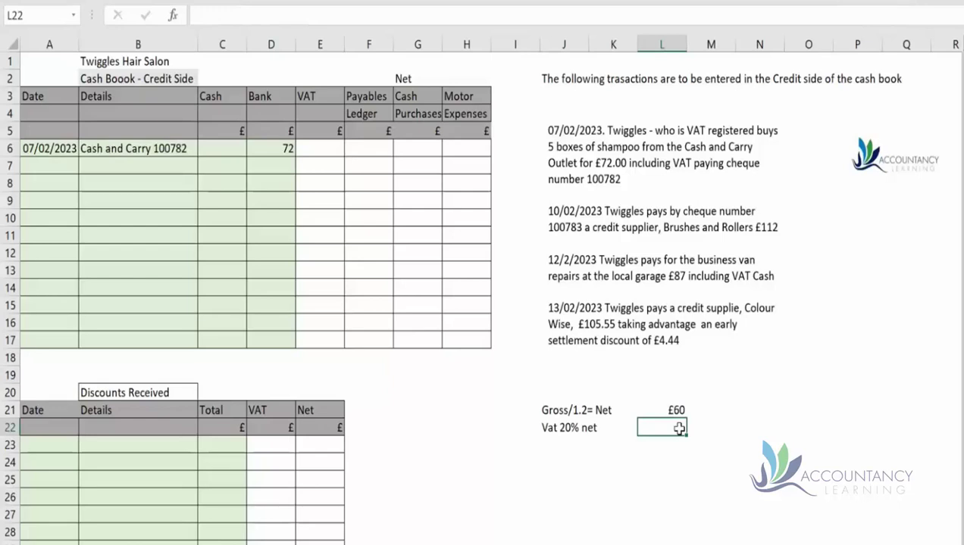
text(£12)
key(Return)
Add £72 with the label 'Gross' as the third working line
text(£)
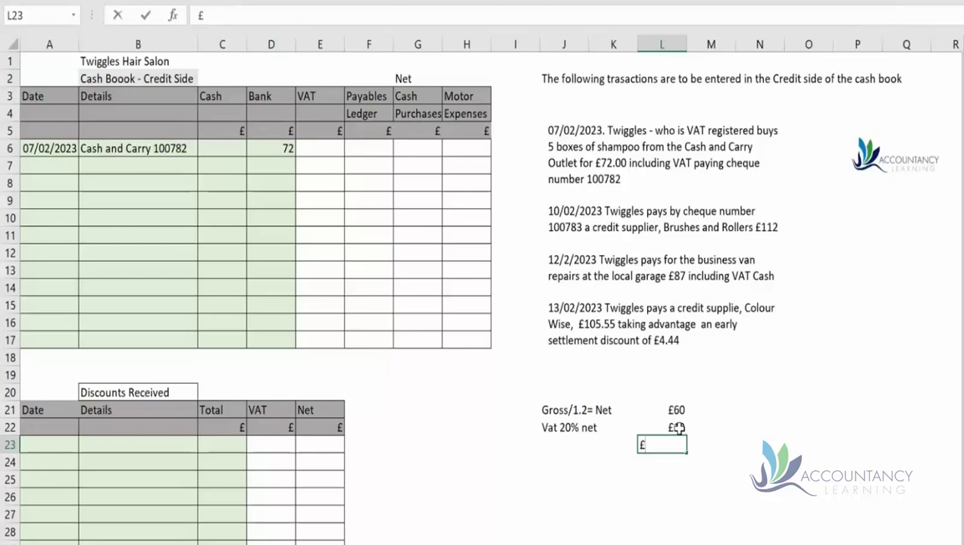
text(72)
click(595, 447)
click(562, 446)
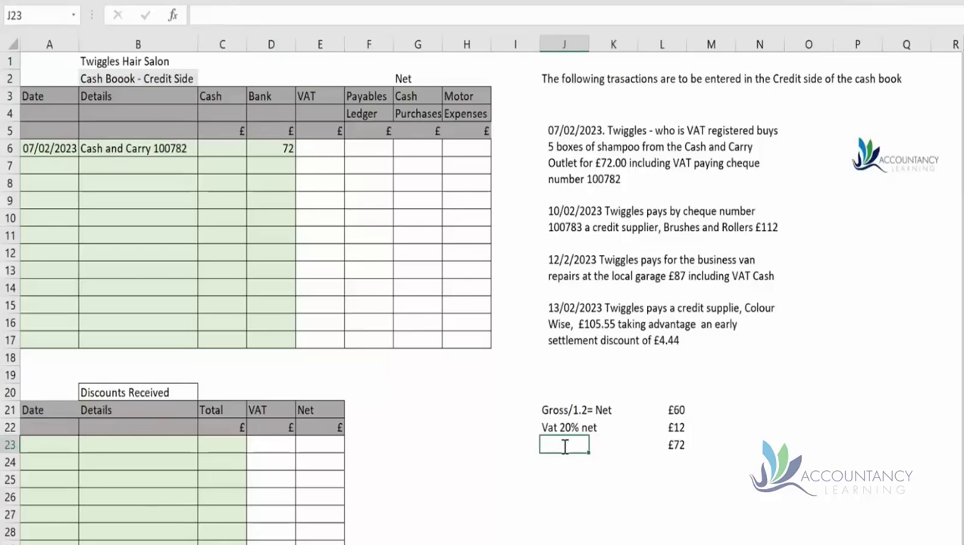
text(Gros)
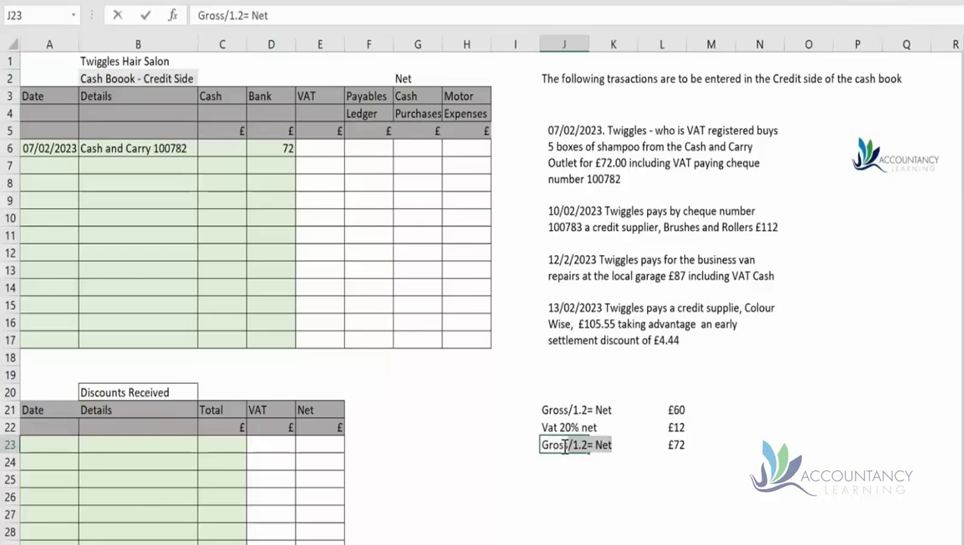
text(s)
key(Delete)
key(Return)
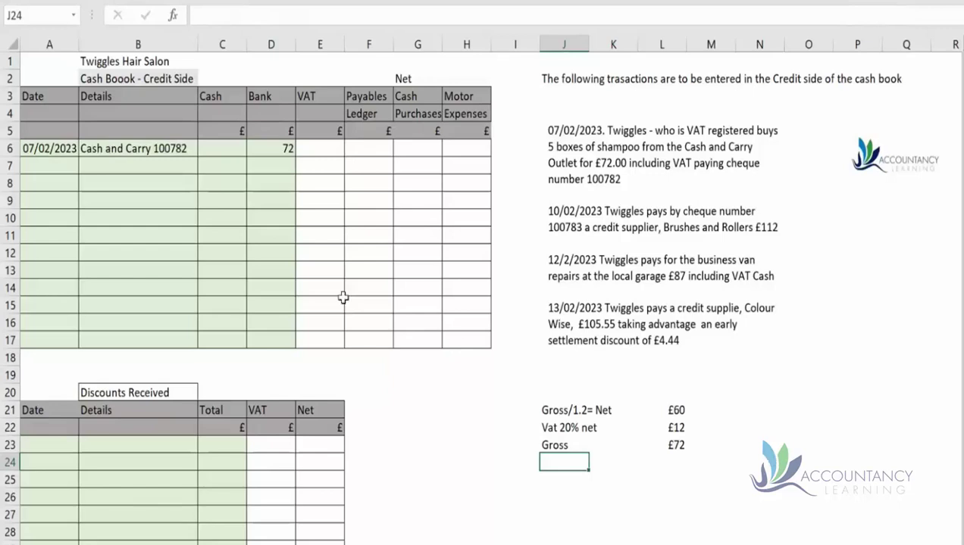
Put 12 under VAT and 60 under Cash Purchases in the Cash and Carry row
click(329, 147)
text(12)
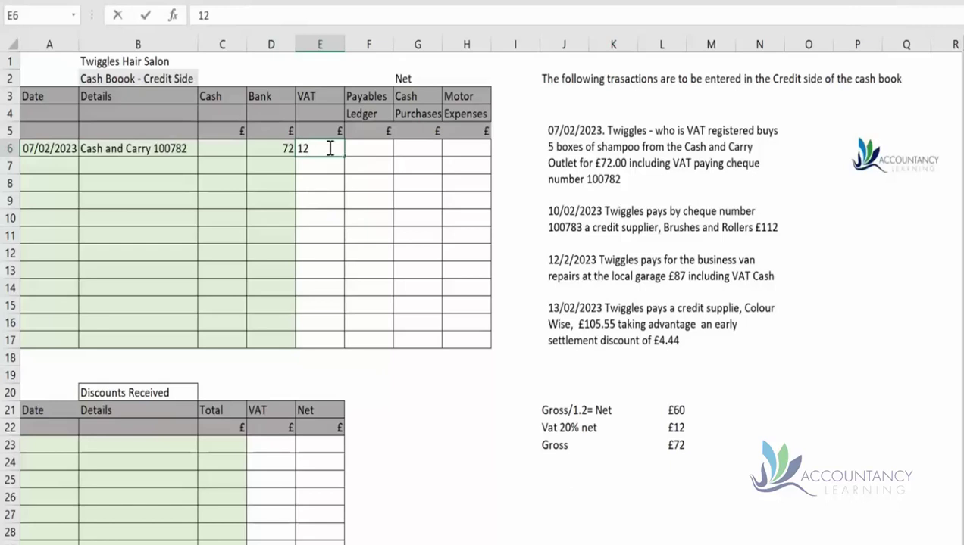
key(Tab)
key(Tab)
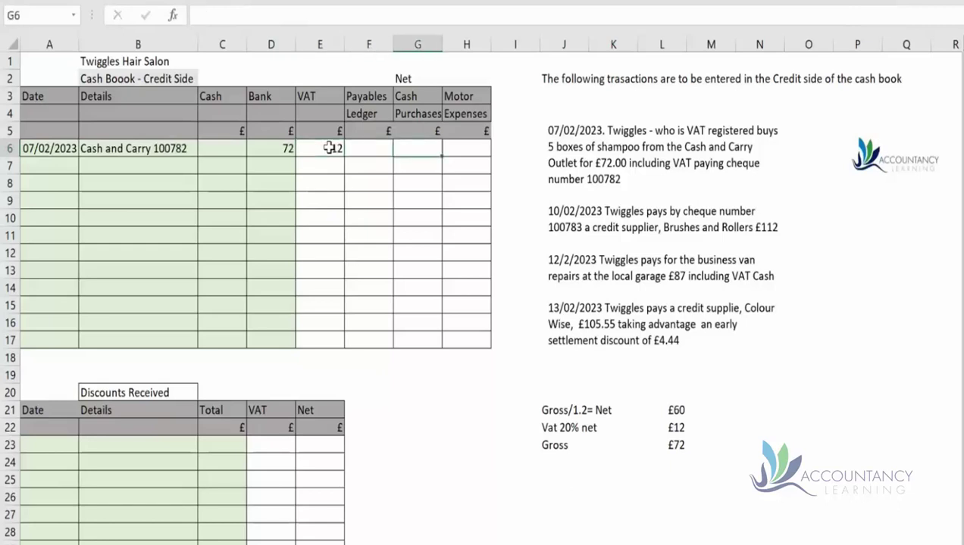
text(60)
click(507, 321)
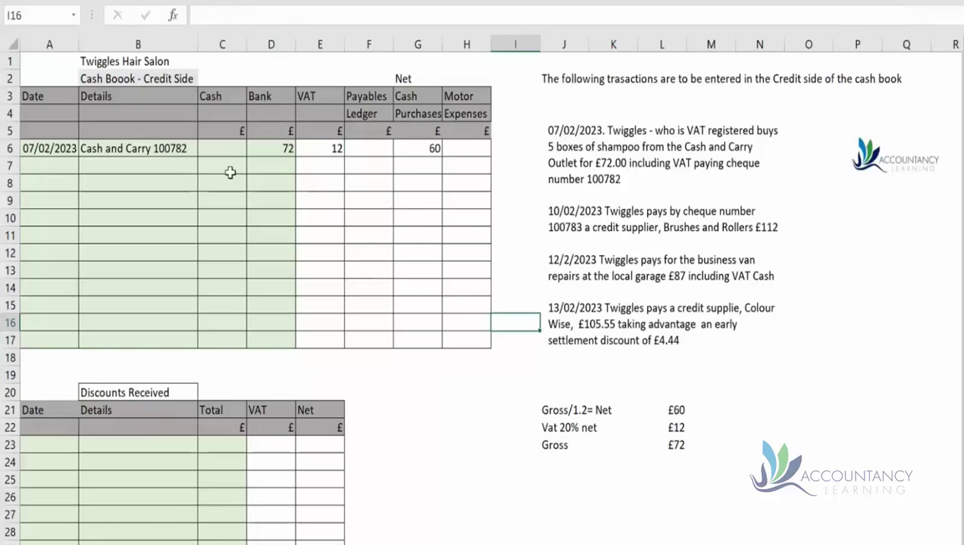
Enter row 7: 10/02/2023, Brushes and Rollers 100783, with 112 under Bank
click(267, 166)
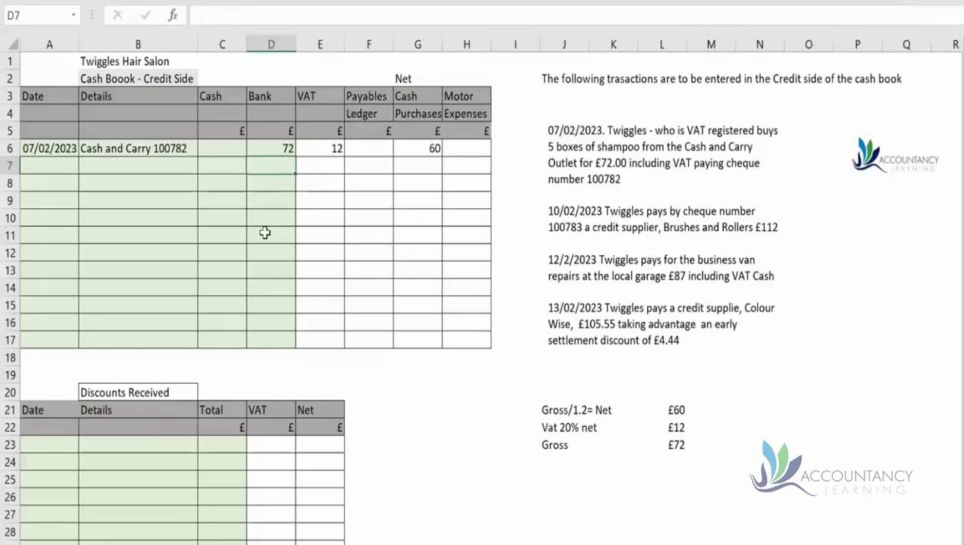
text(112)
click(122, 174)
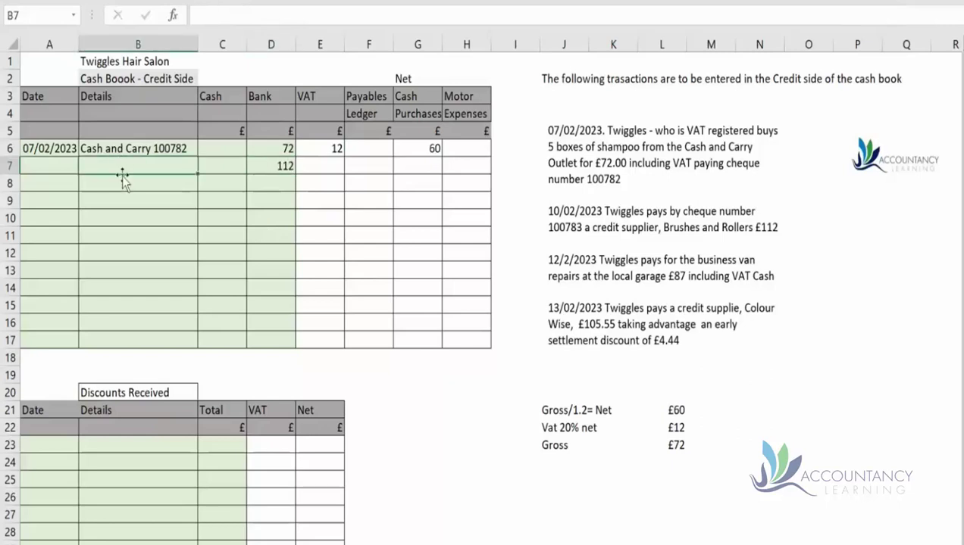
text(Brushes a)
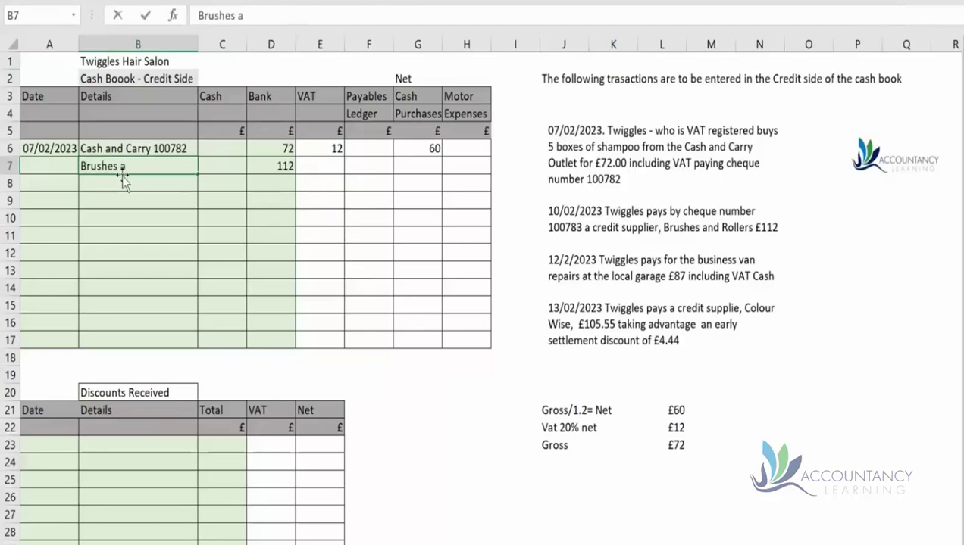
text(nd Rollers)
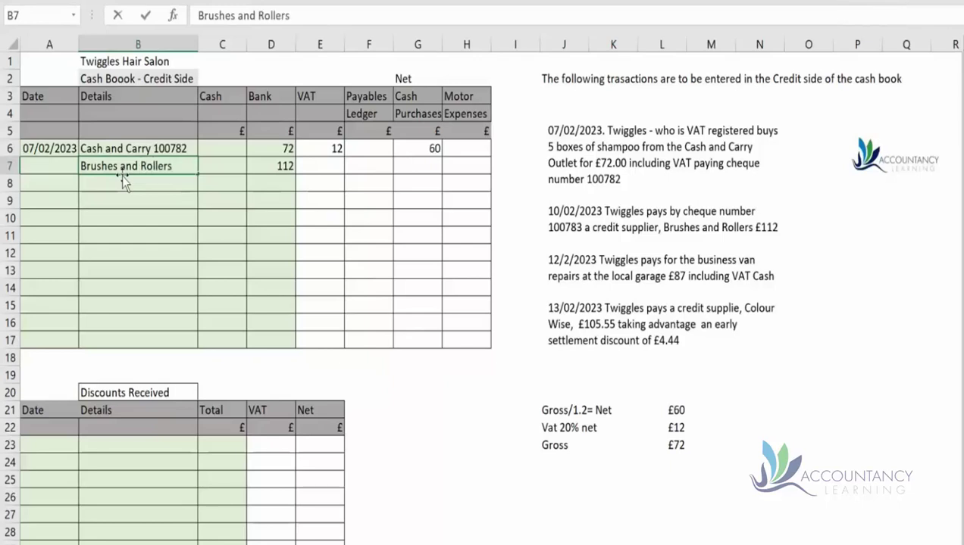
text( 100783)
click(66, 168)
text(10/0)
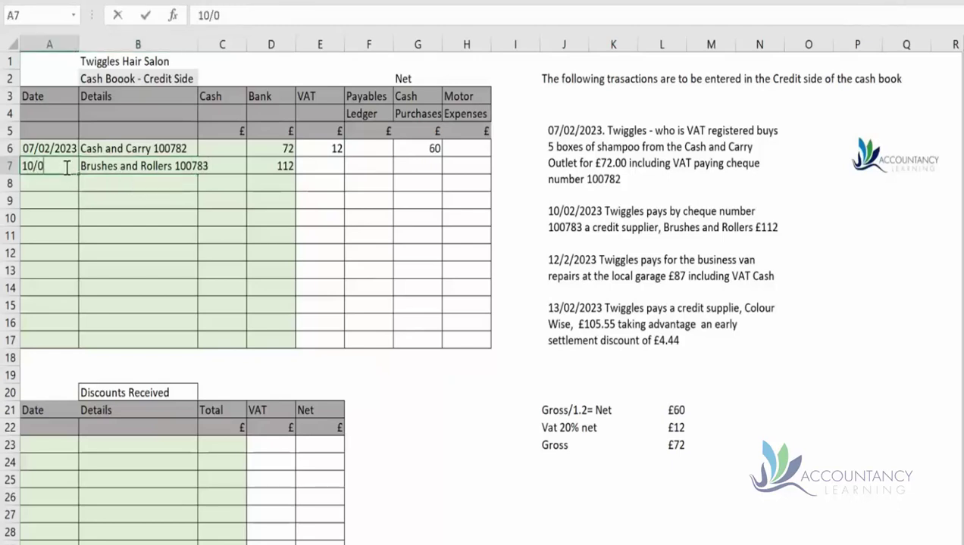
text(2/2023)
key(Tab)
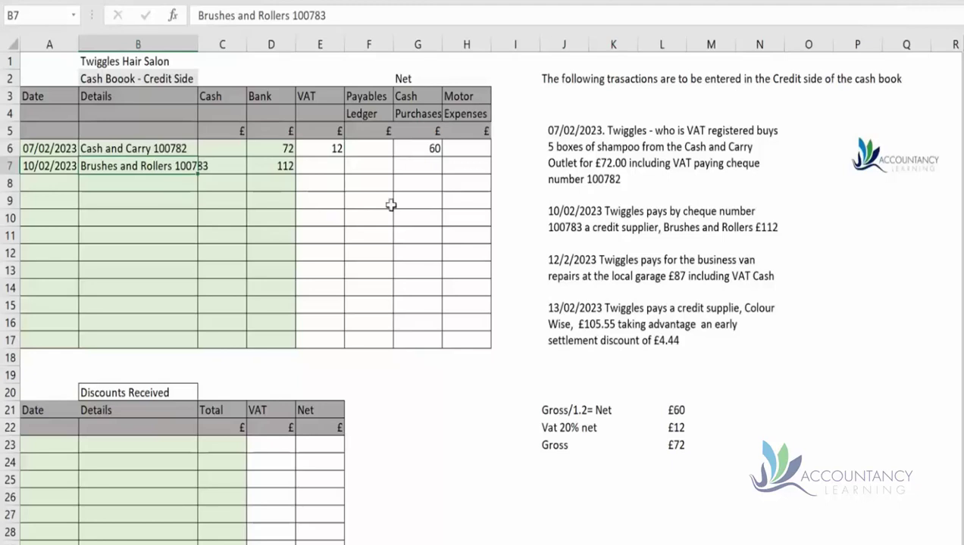
Put 112 under Payables Ledger for the Brushes and Rollers payment
click(383, 163)
text(112)
key(Tab)
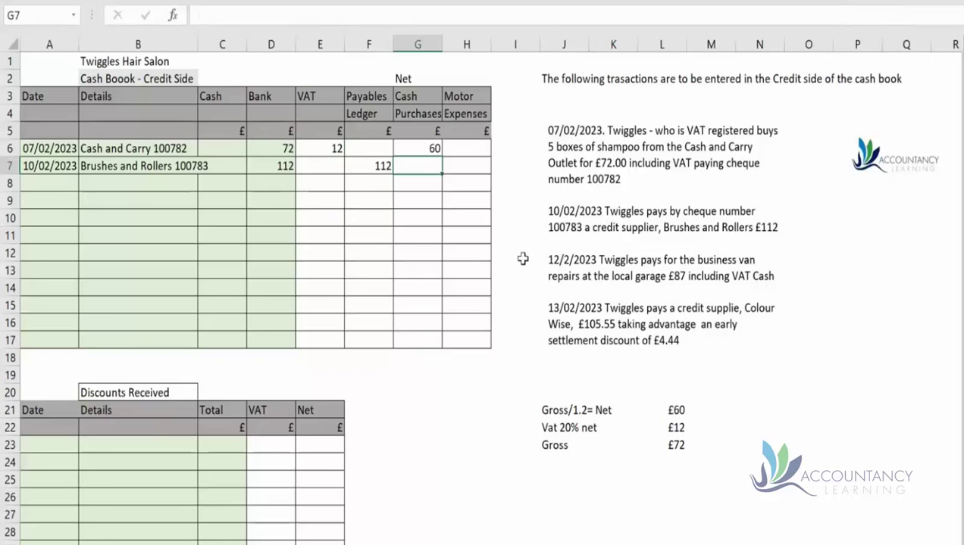
Enter row 8: 12/2/2023, Local Garage, with 87 in the Cash column
click(237, 184)
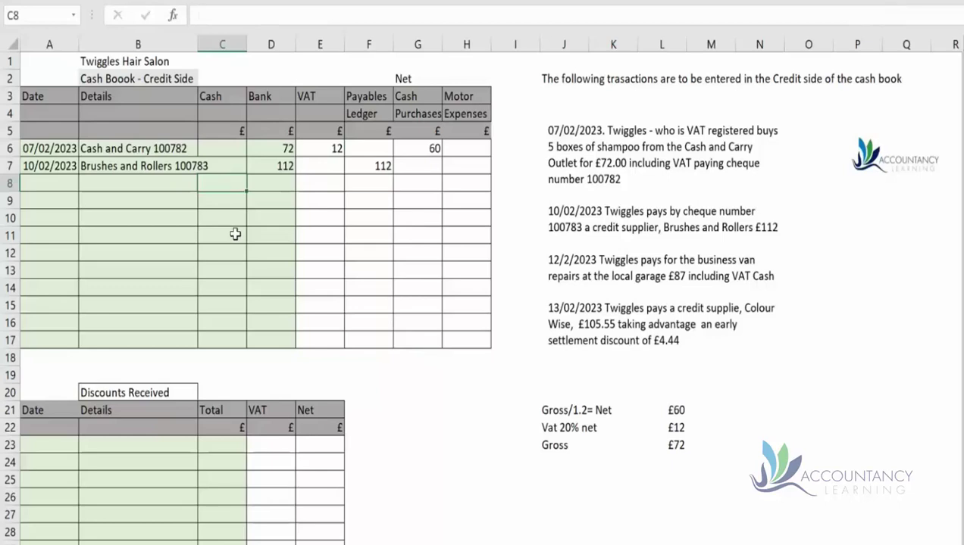
text(87)
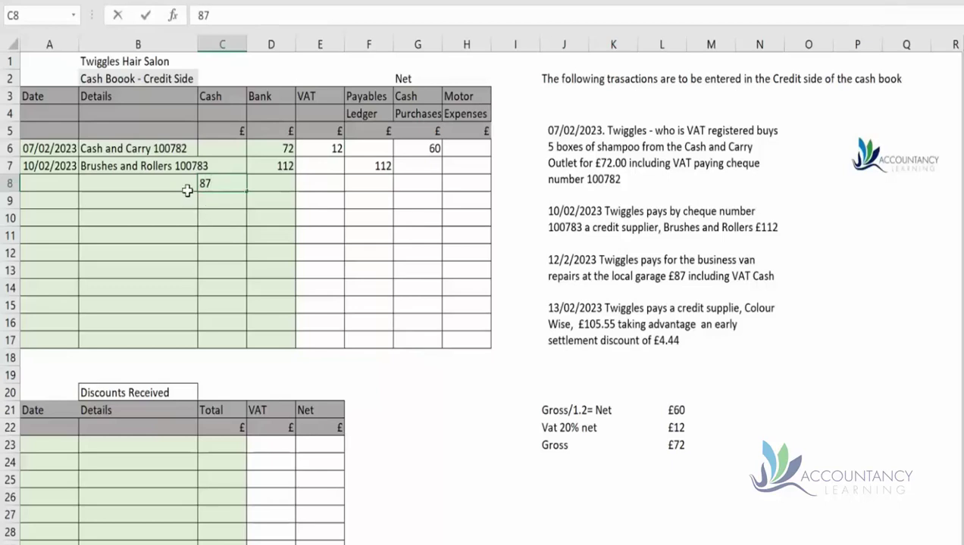
click(181, 188)
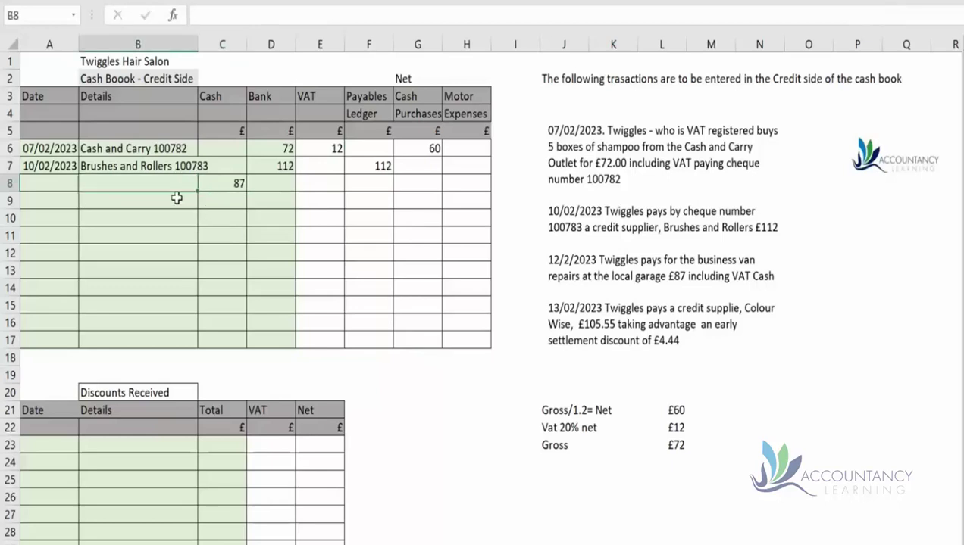
text(Local Garage)
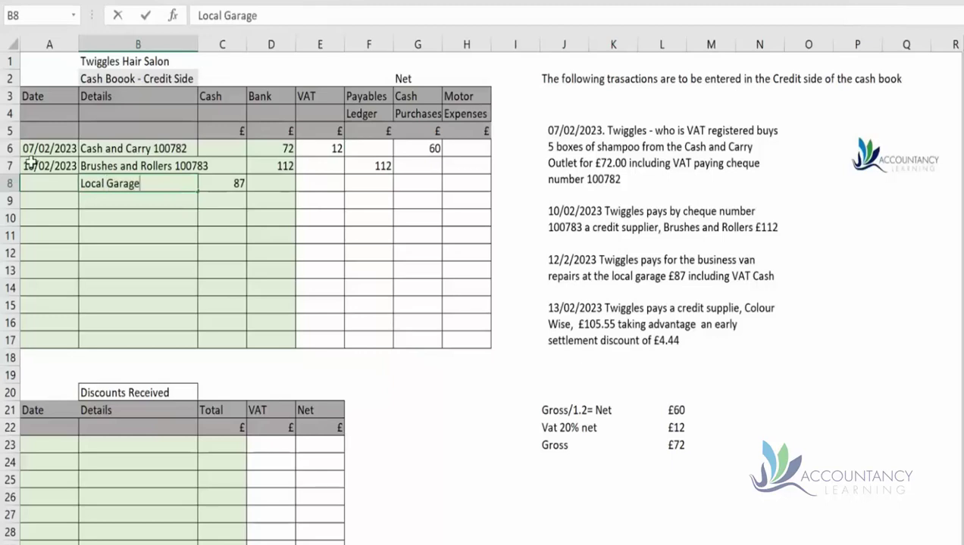
click(49, 187)
text(12/2/2023)
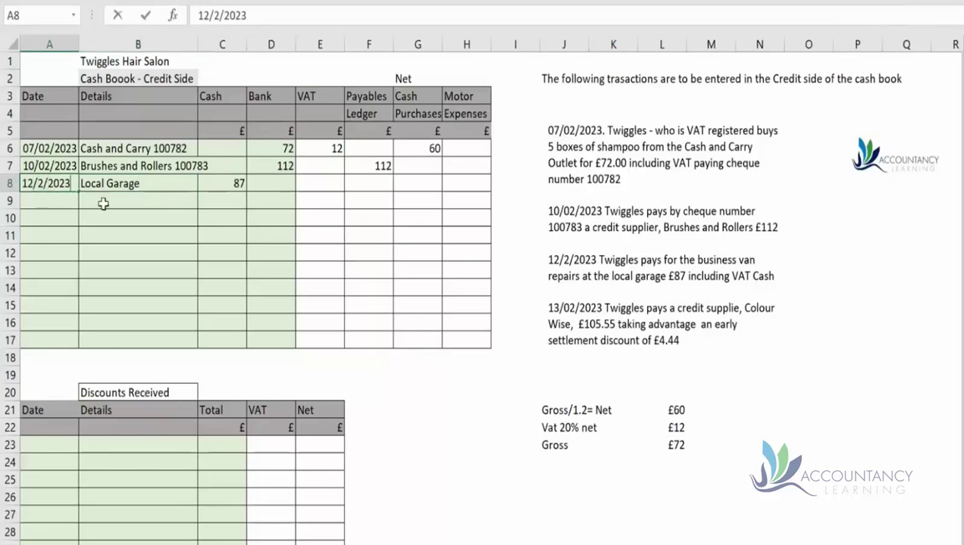
key(Tab)
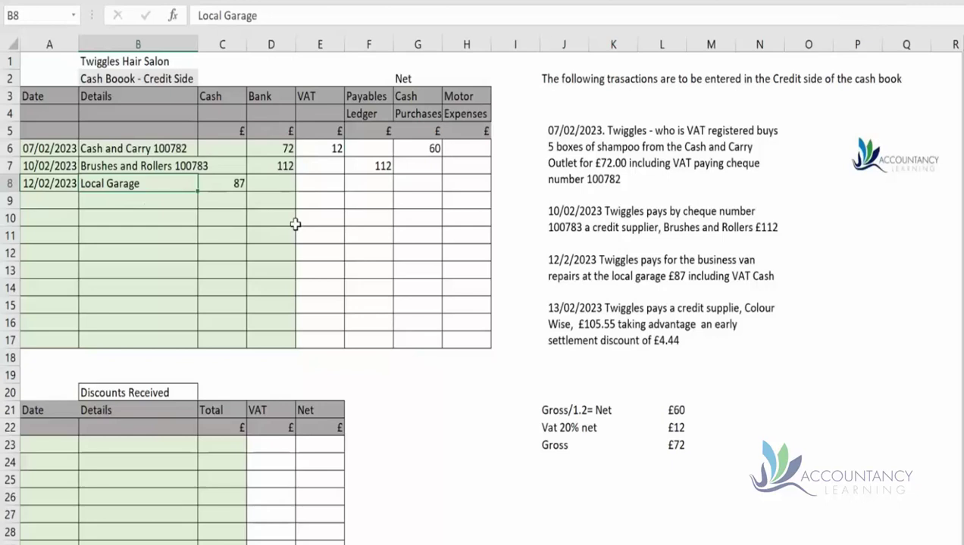
Put 72.50 under Motor Expenses and 14.50 under VAT in the Local Garage row
click(469, 184)
text(72.50)
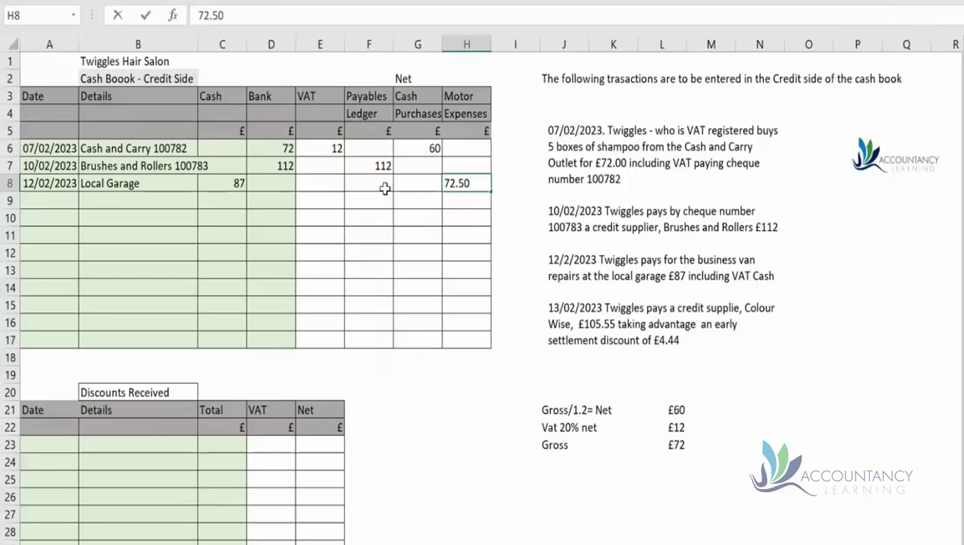
click(330, 183)
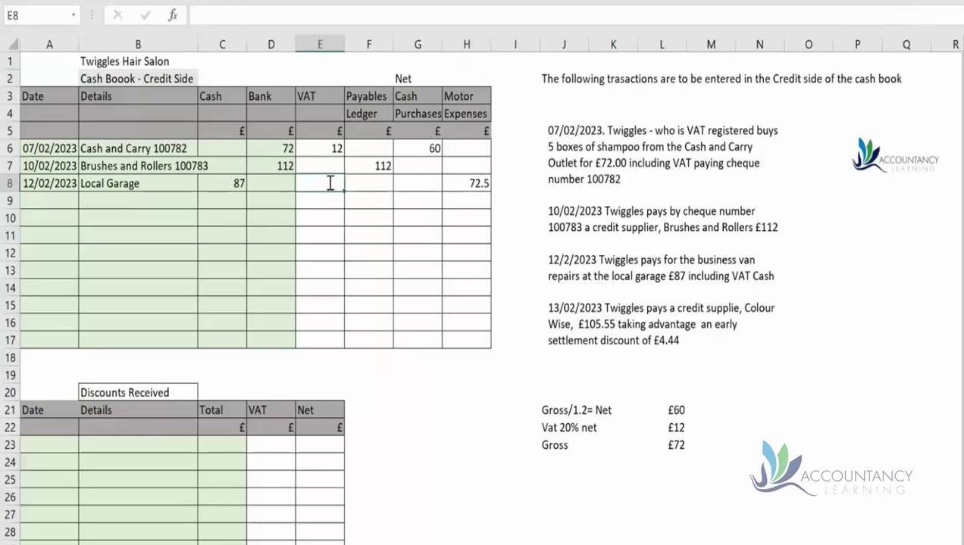
text(14.50)
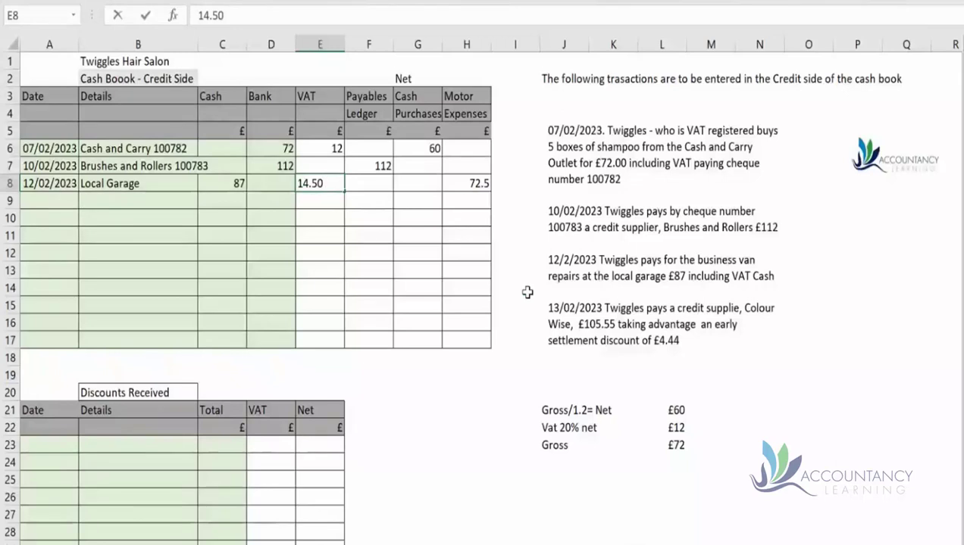
click(527, 293)
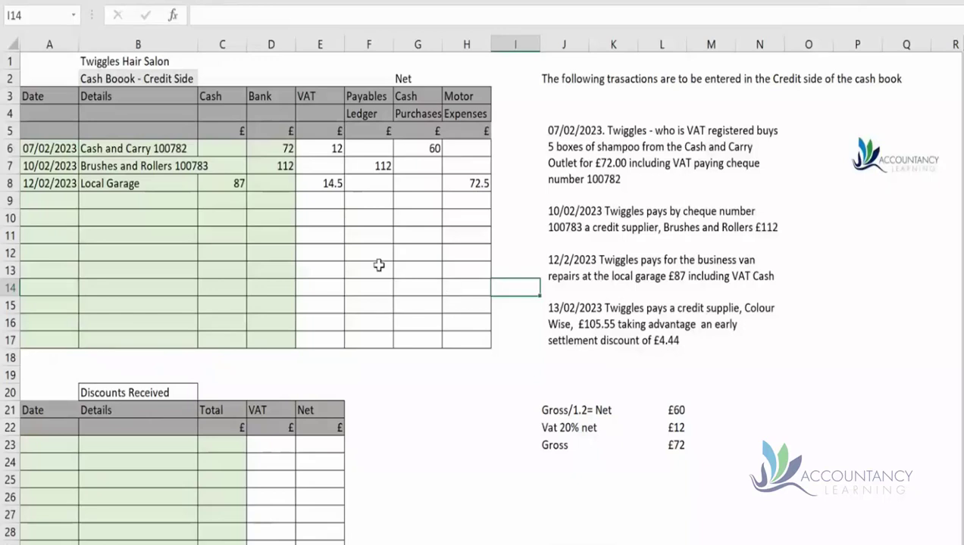
Enter row 9: 13/2/2023, Colour Wise 100784, with 105.55 under Bank
click(259, 199)
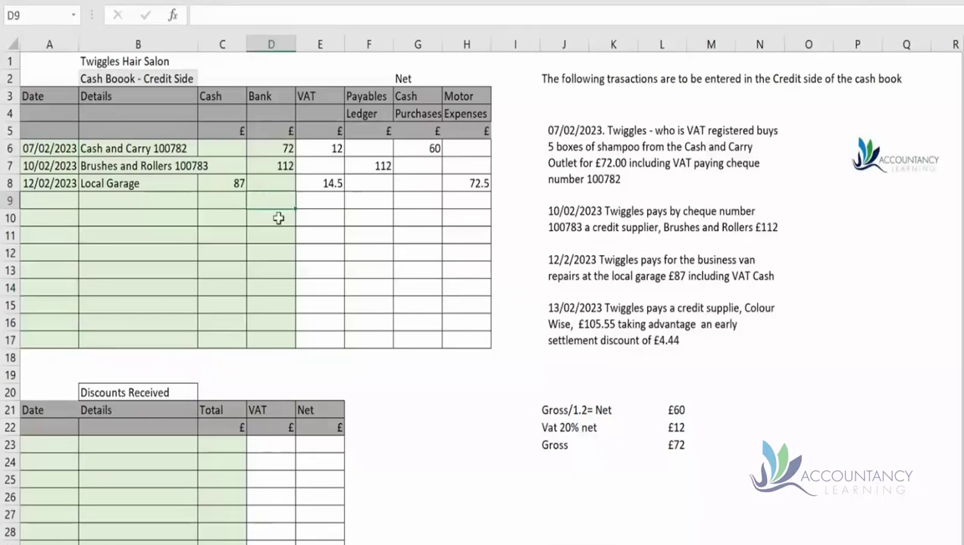
text(105.55)
click(167, 200)
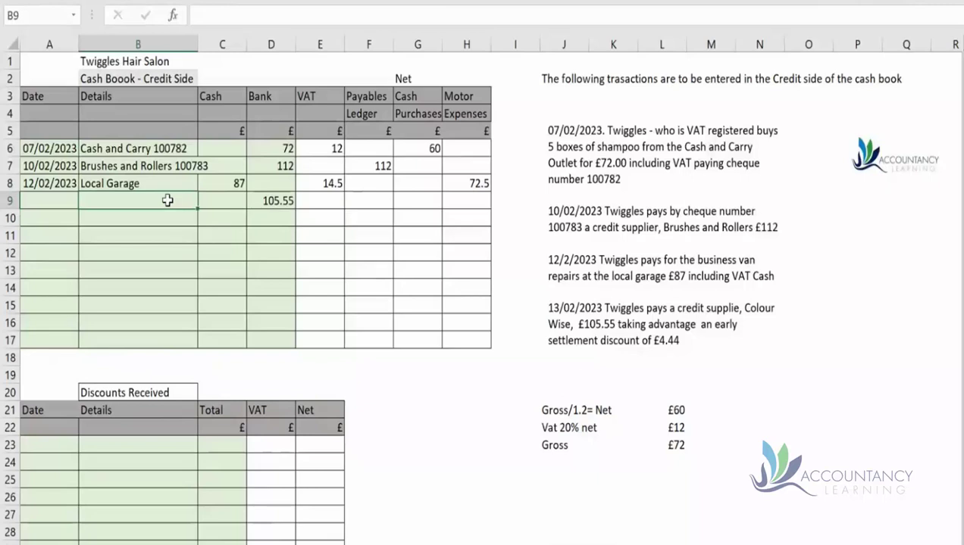
text(Colour Wis)
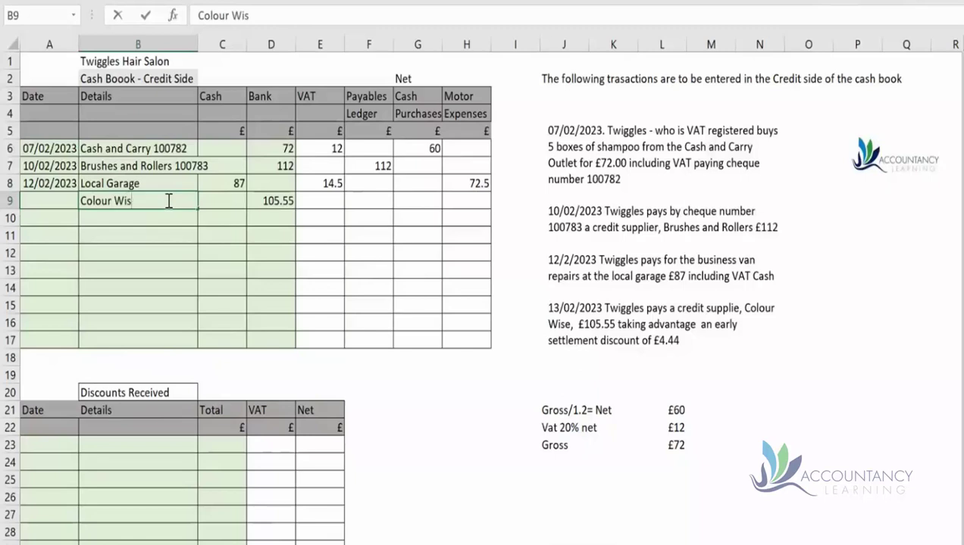
text(e 100784)
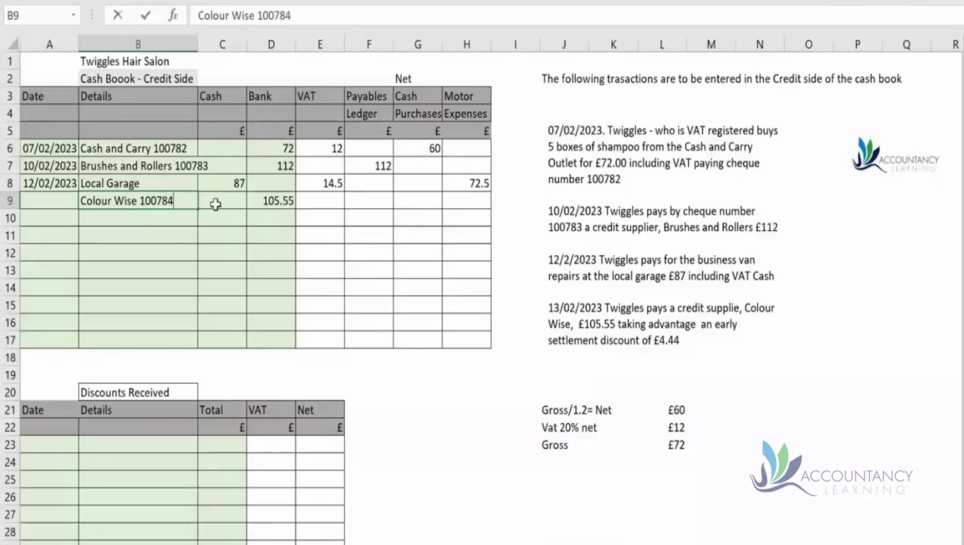
click(65, 203)
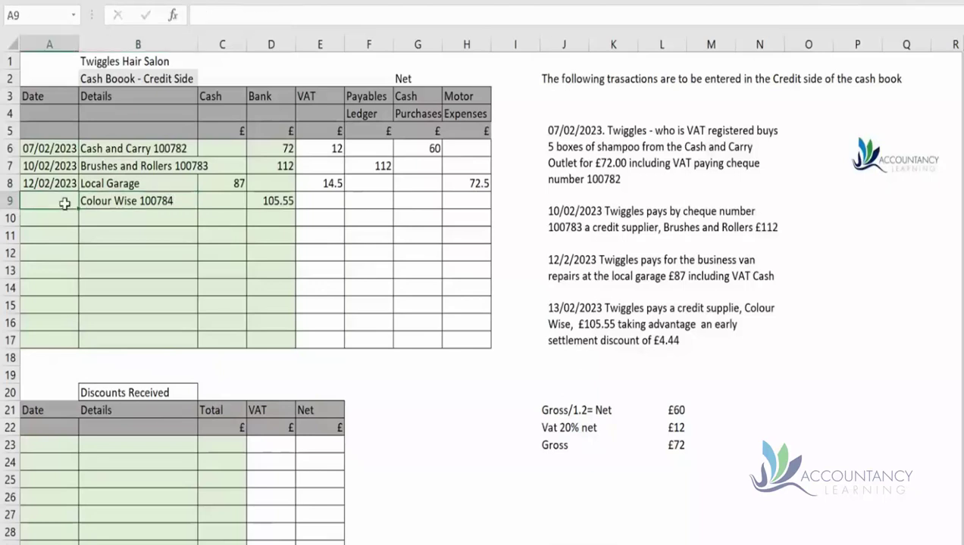
text(13/2/2023)
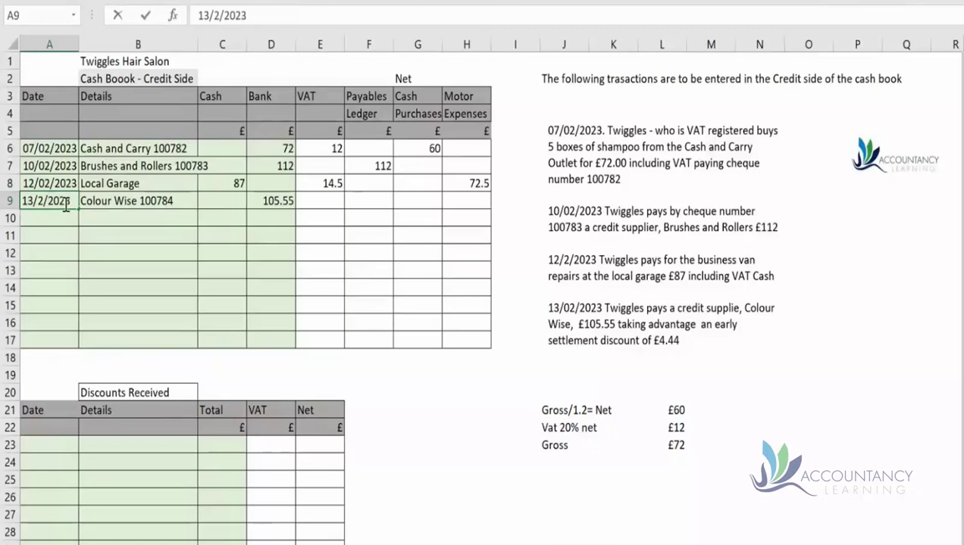
click(280, 220)
click(287, 201)
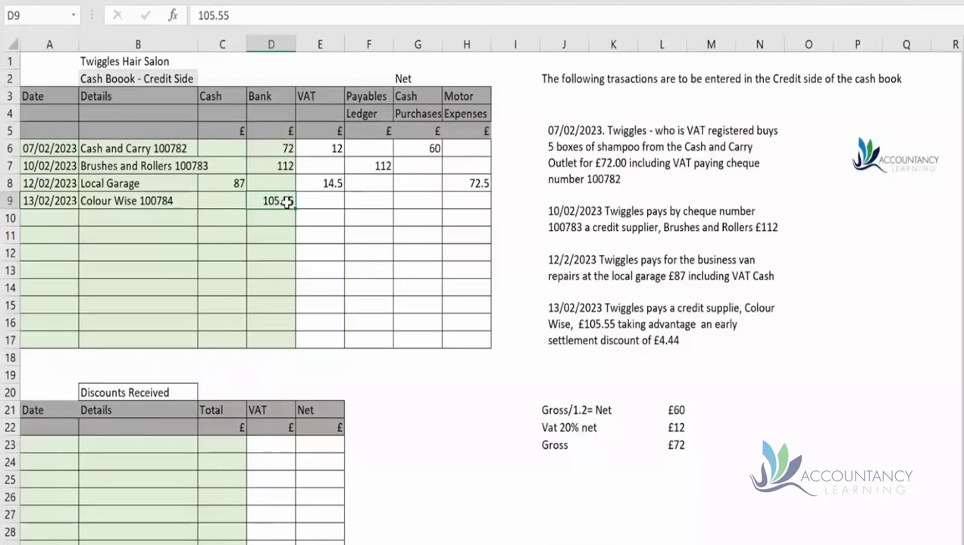
Put 105.55 in the Payables Ledger column of row 9
click(371, 200)
text(105.55)
click(447, 409)
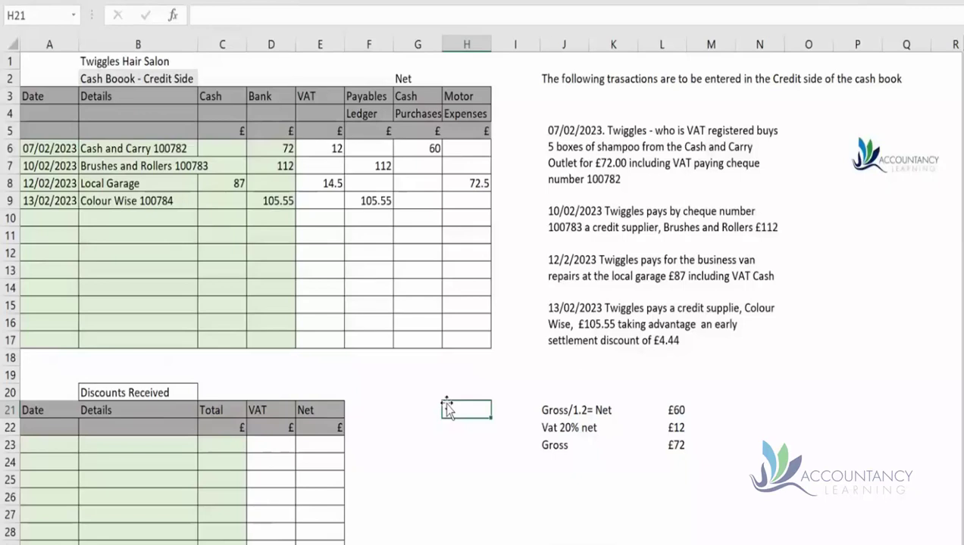
Enter the Discounts Received row 23: 13/02/2023, Colour Wise, total 4.44
click(45, 446)
text(13/)
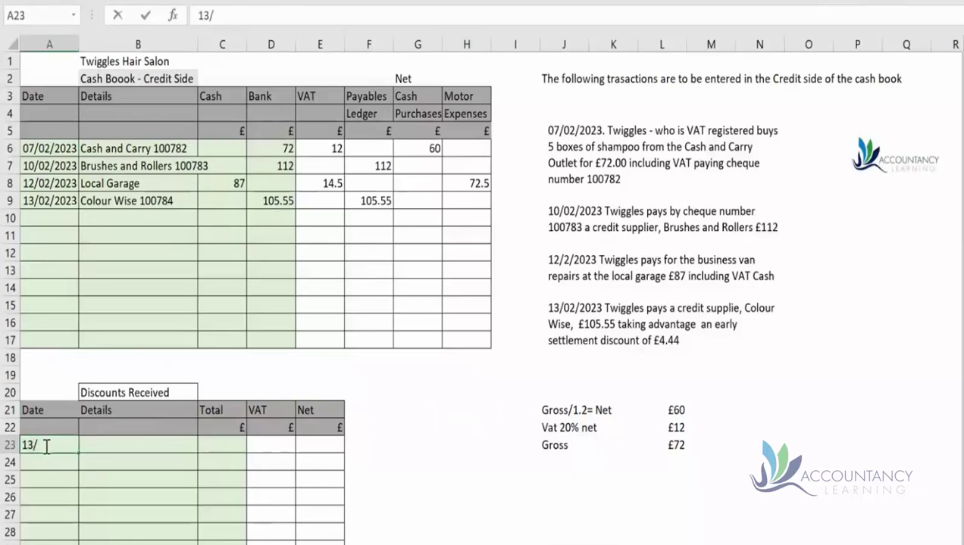
text(02/2023)
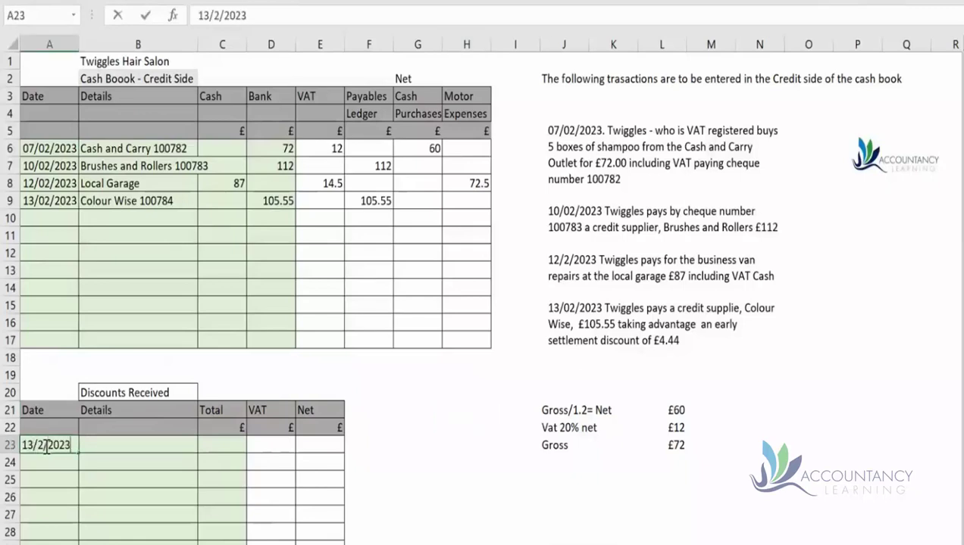
key(Tab)
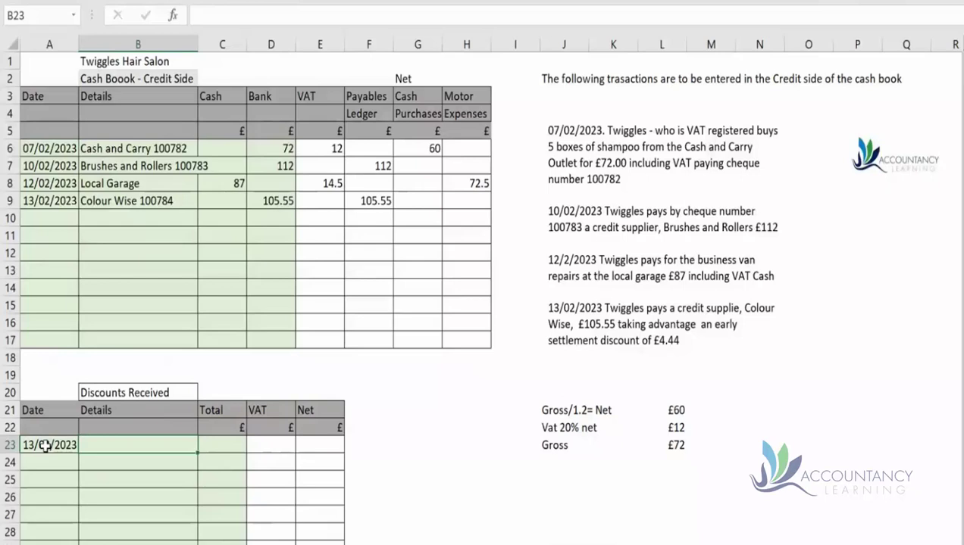
text(Colo)
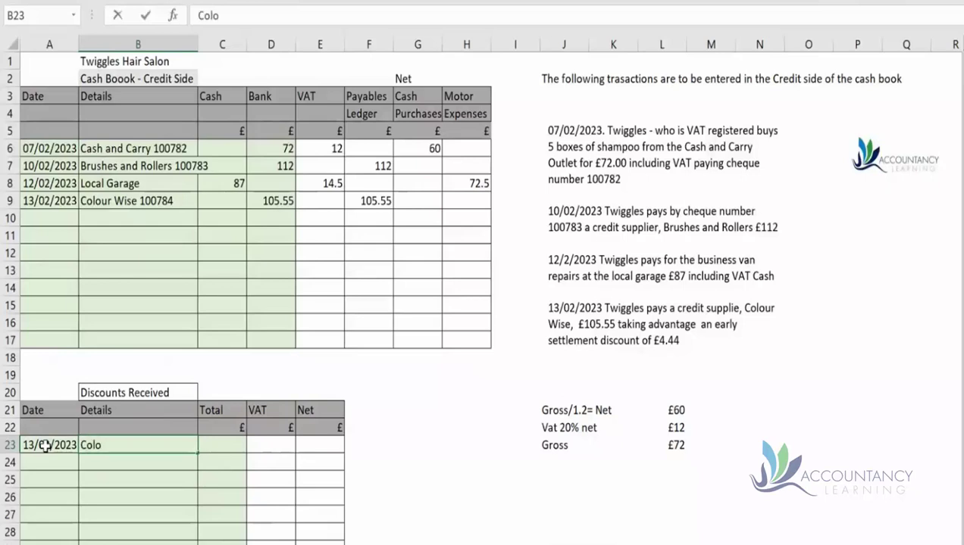
text(ur Wise)
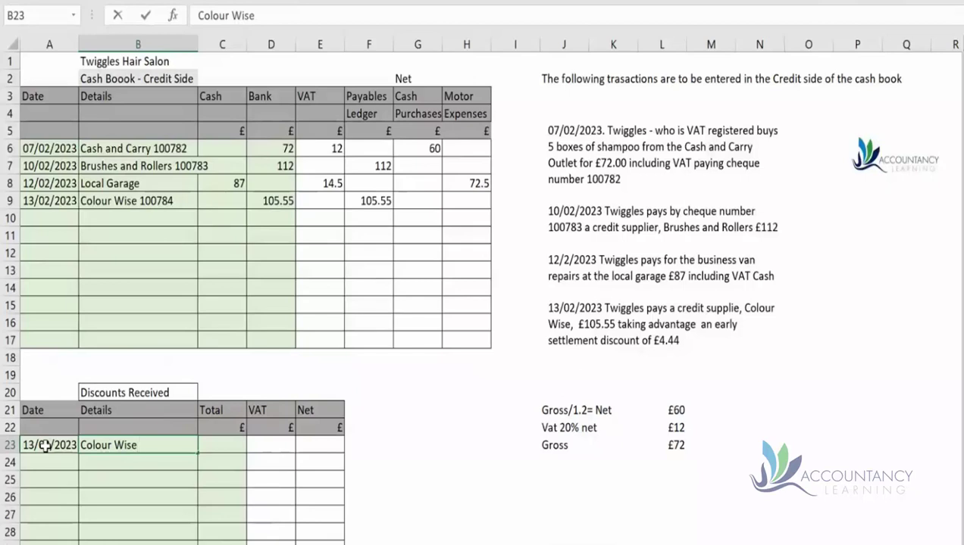
key(Tab)
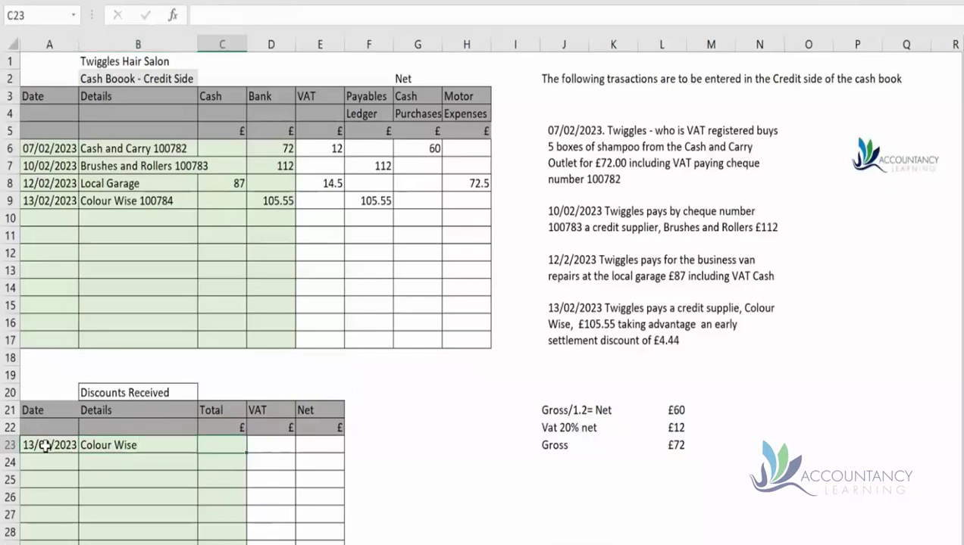
text(4.44)
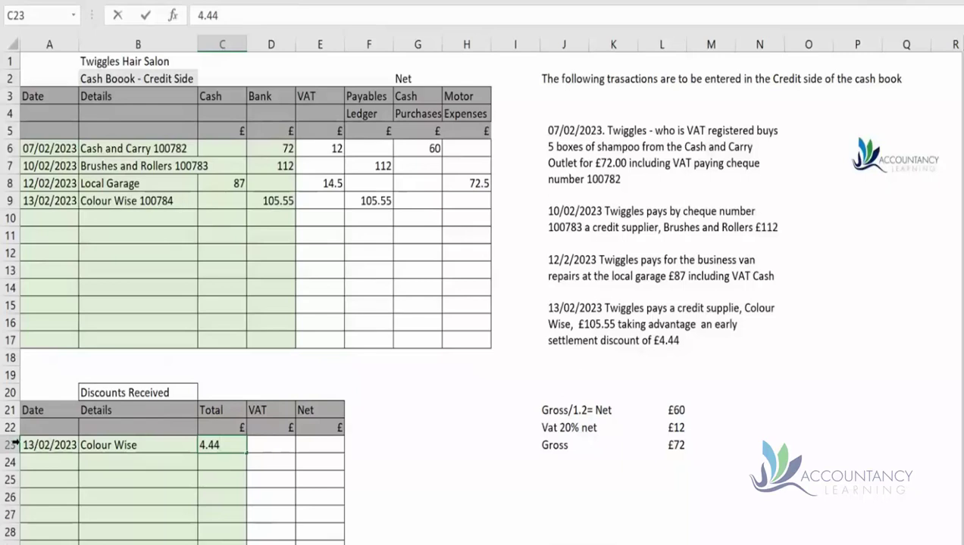
Enter 3.70 under Net and 0.74 under VAT for the Colour Wise discount
click(323, 448)
text(3.70)
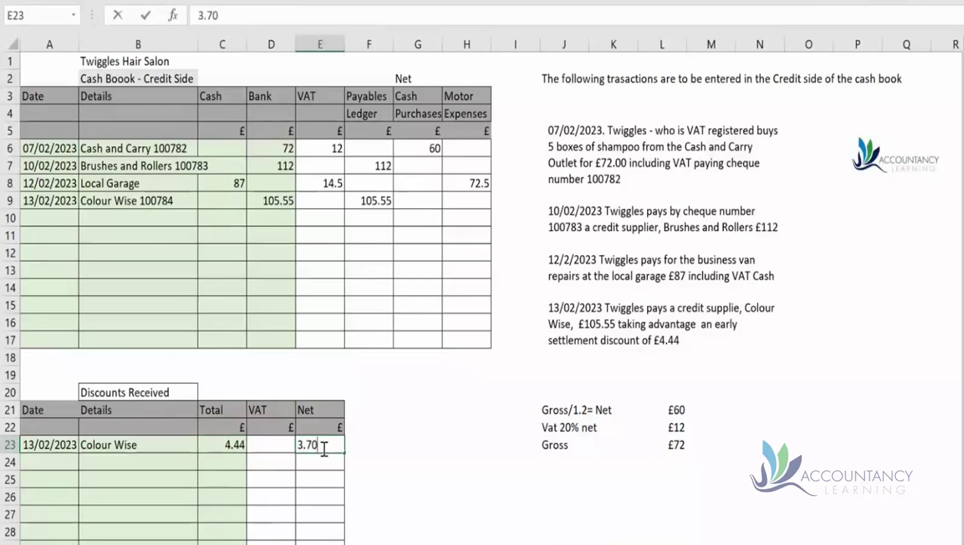
click(285, 447)
text(0.74)
key(Return)
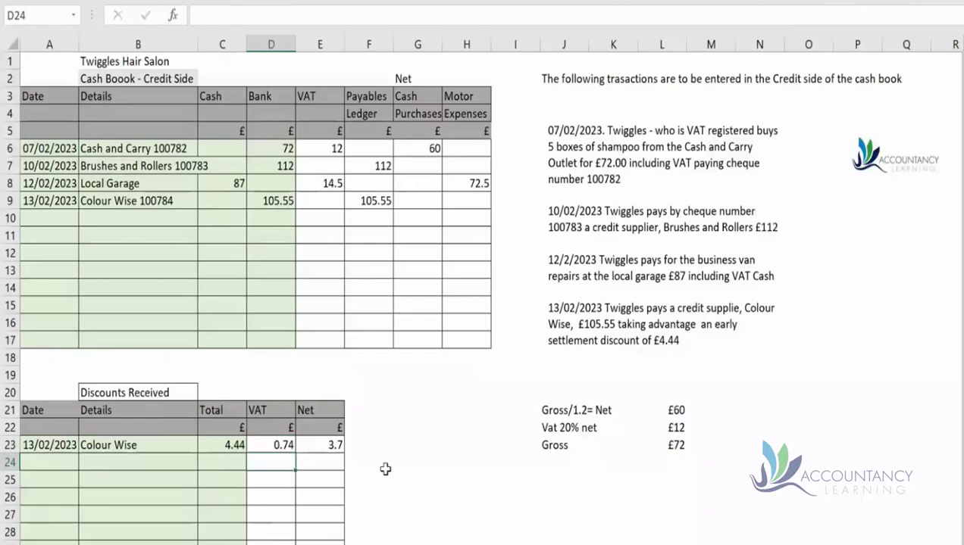